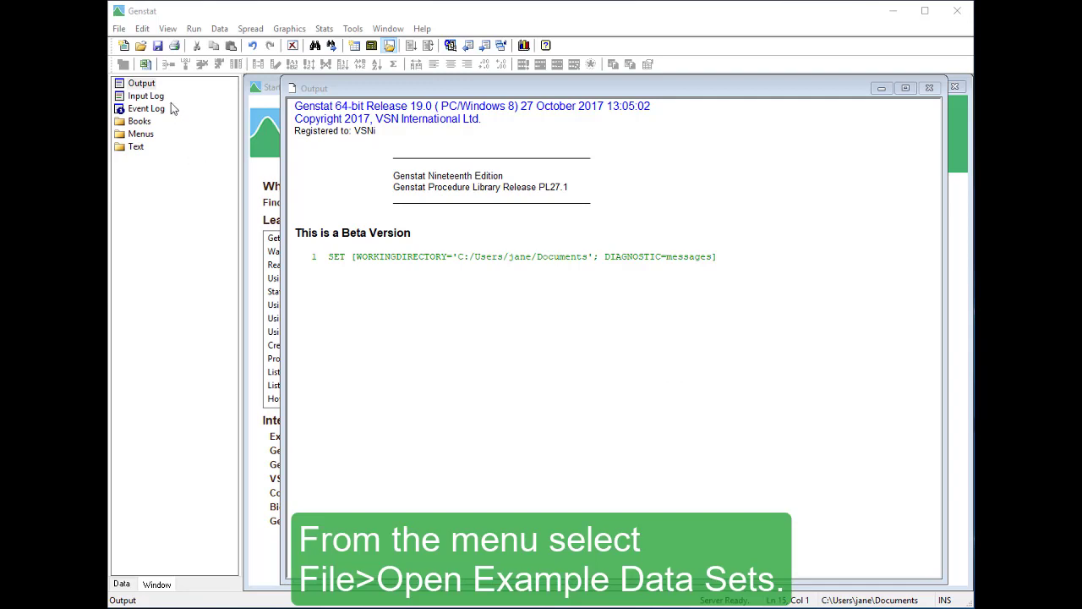
Step: Open the example data sets list and filter it by the topic A Guide to Anova and Design
left_click(121, 31)
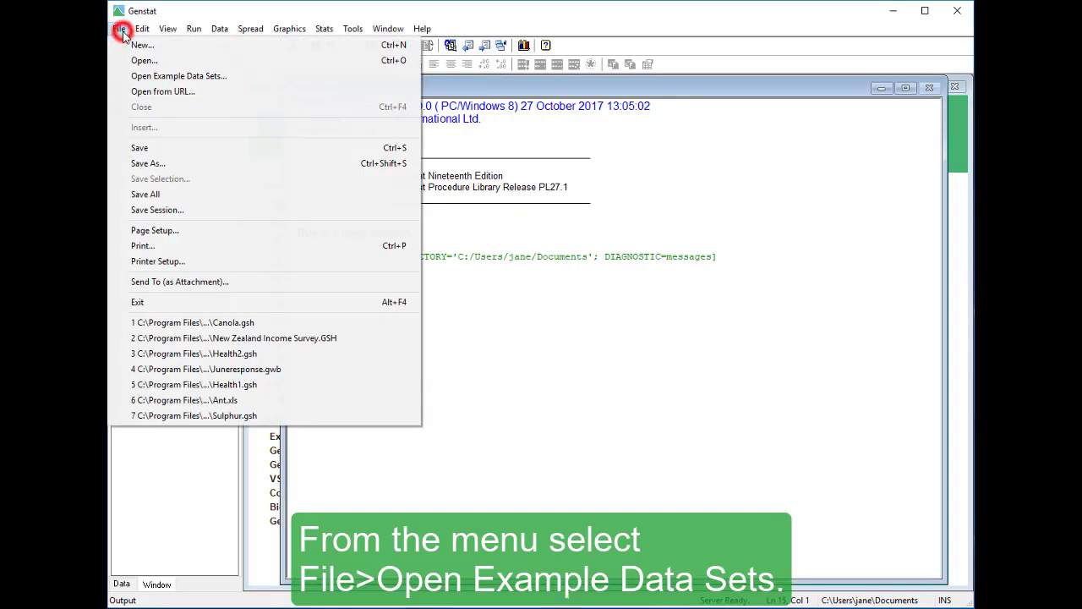
left_click(125, 77)
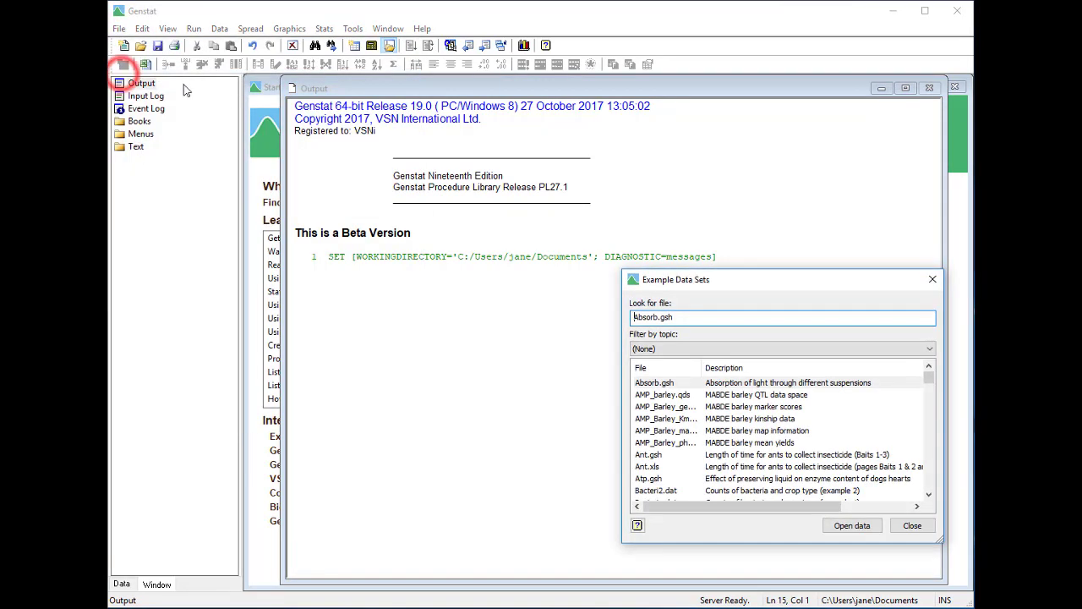
left_click(734, 349)
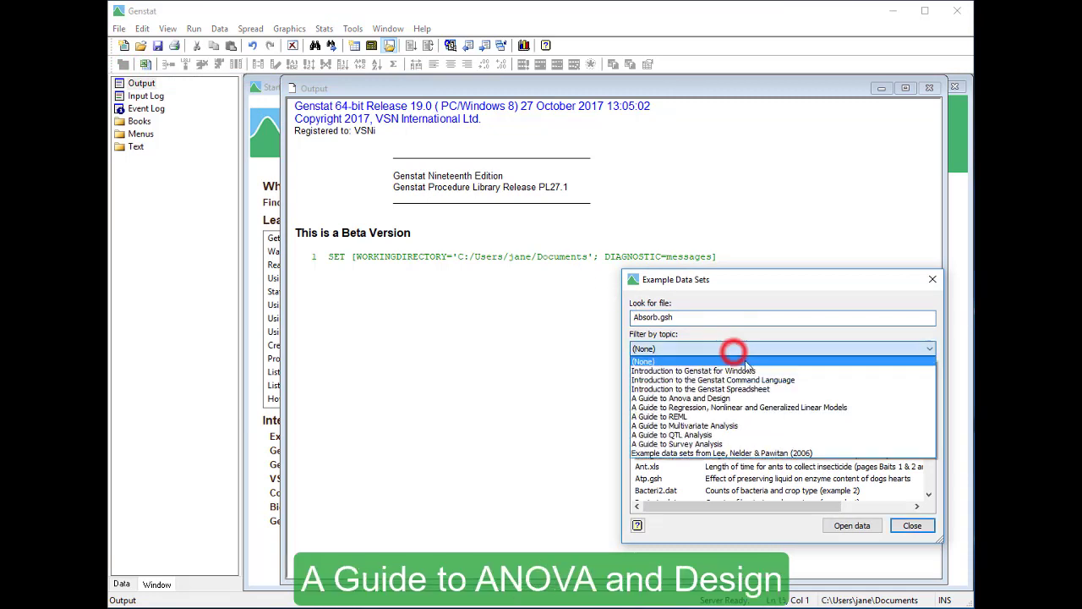
left_click(768, 406)
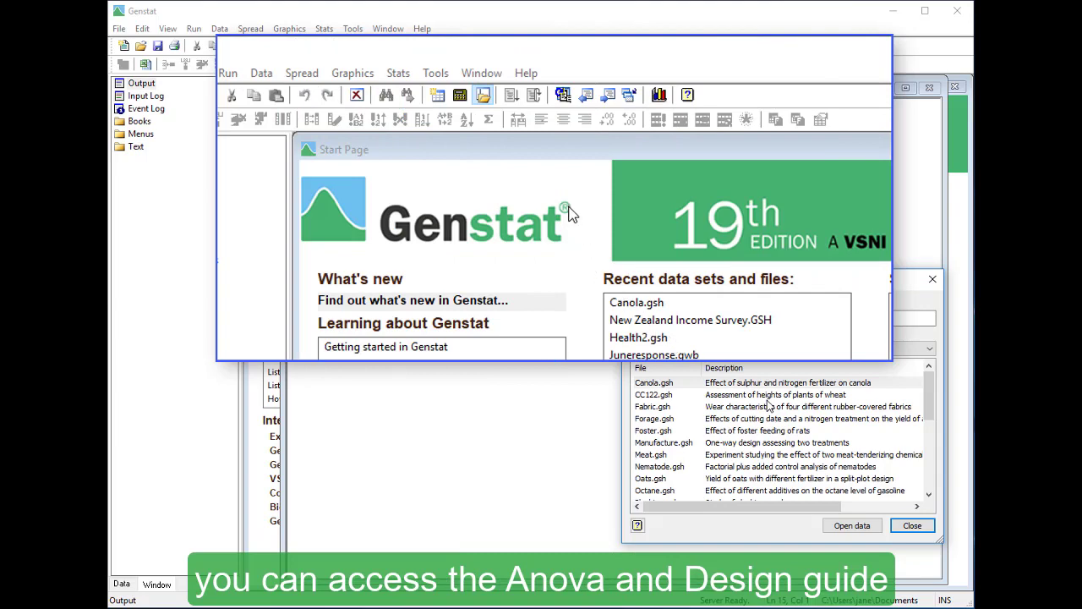
Step: Open the Anova and Design guide and look through sections 1.1 to 1.3 of the chapter From t-test to one-way anova
left_click(531, 74)
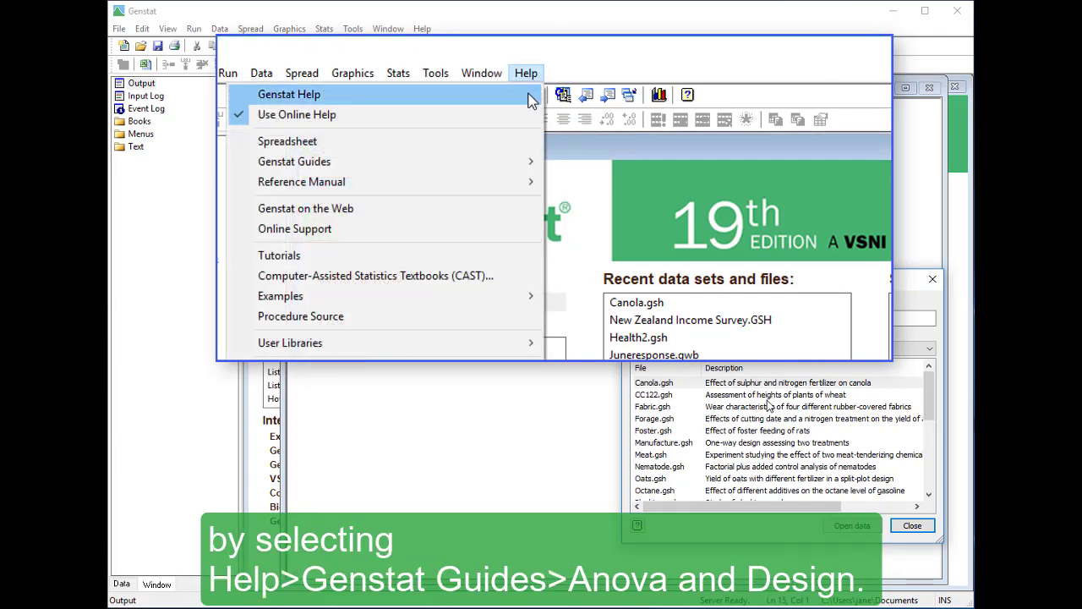
mouse_move(502, 165)
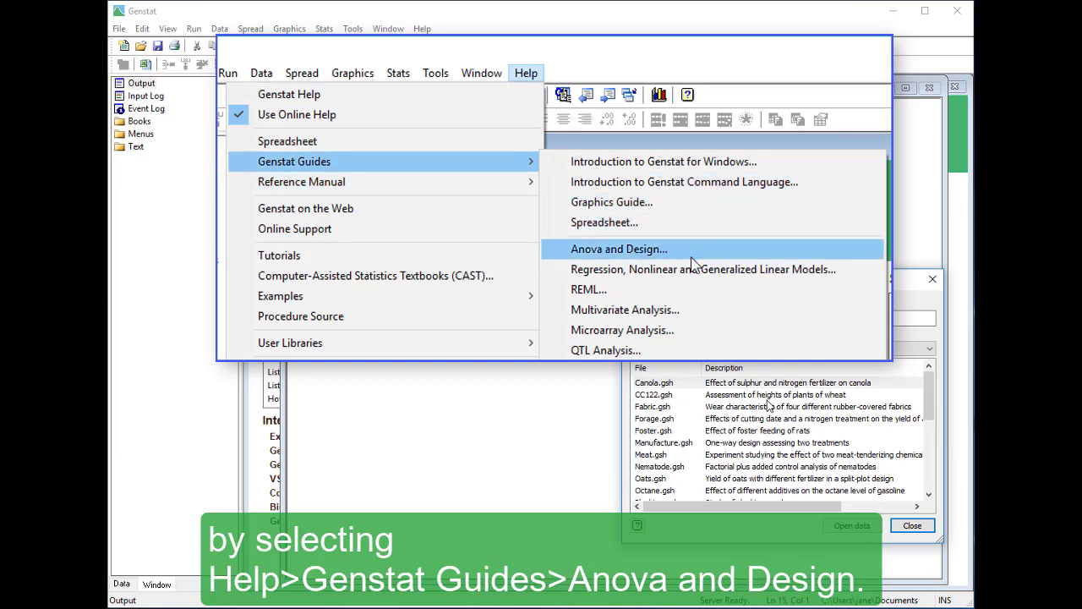
left_click(621, 250)
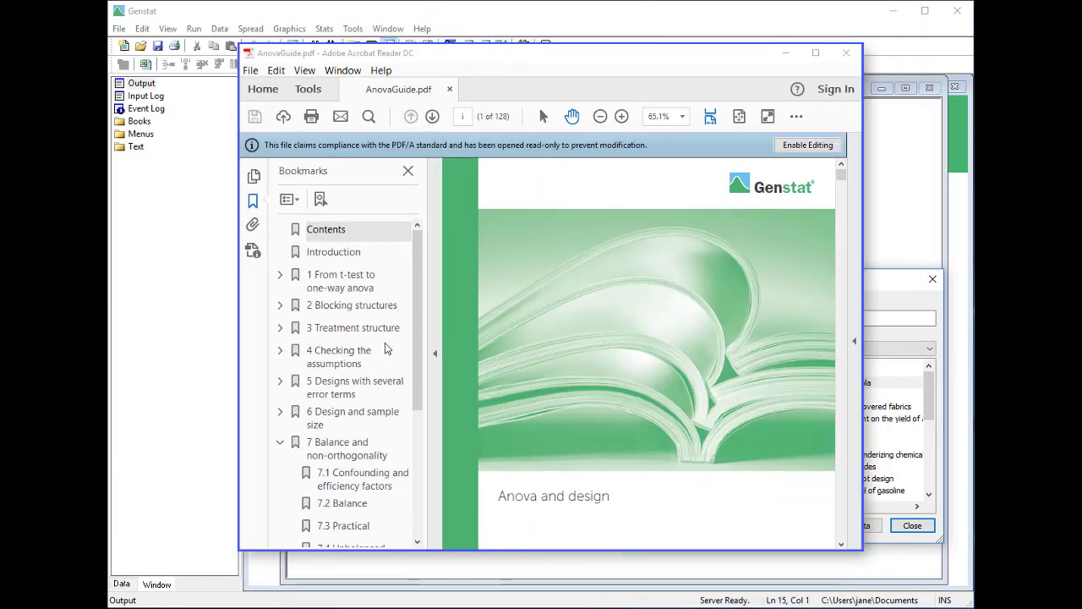
left_click(328, 286)
left_click(344, 317)
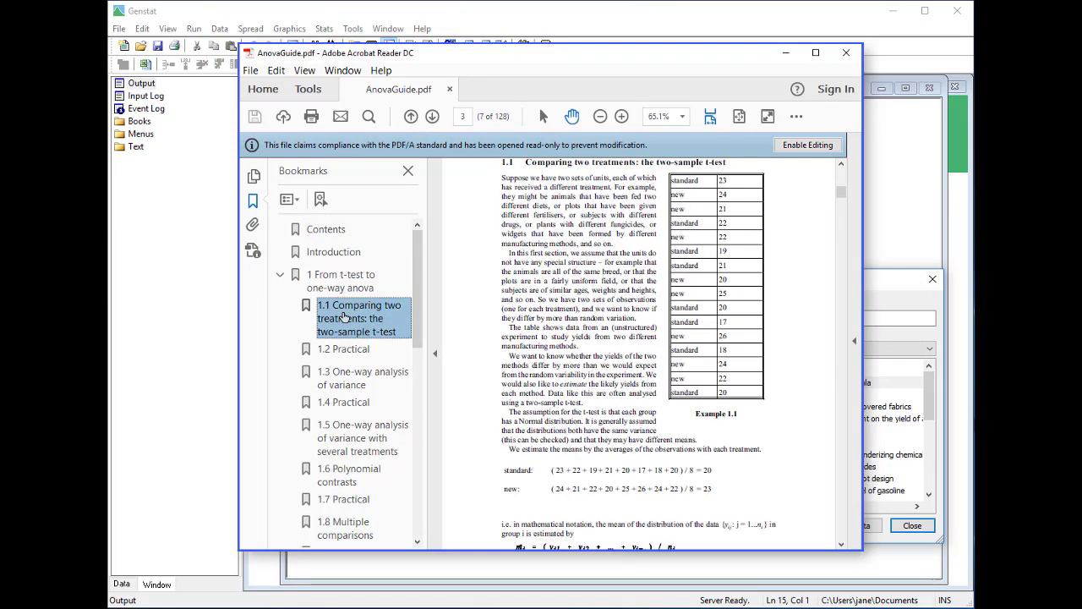
left_click(361, 350)
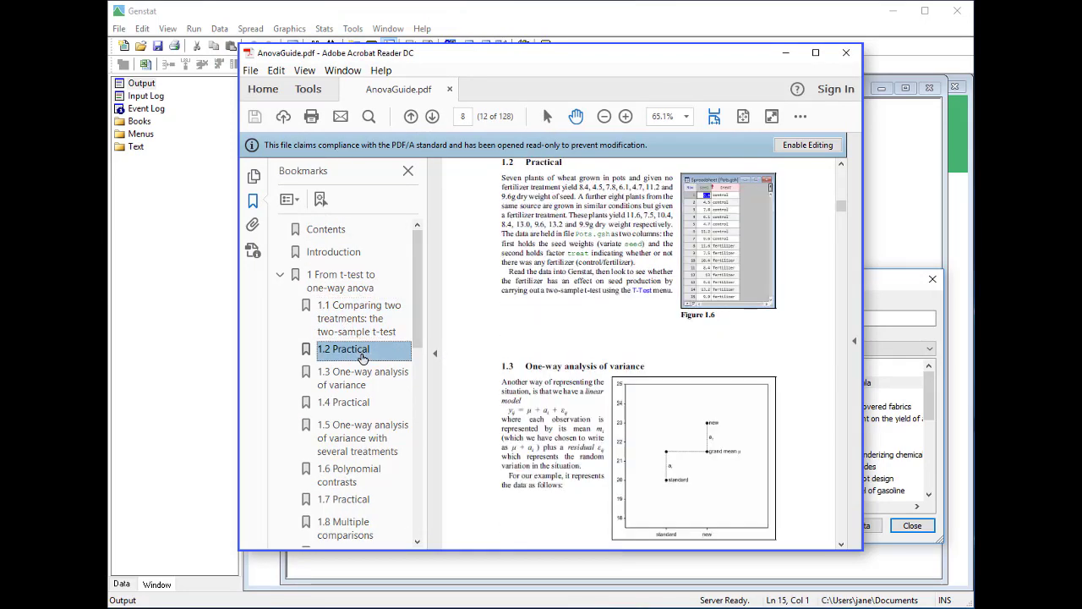
left_click(364, 378)
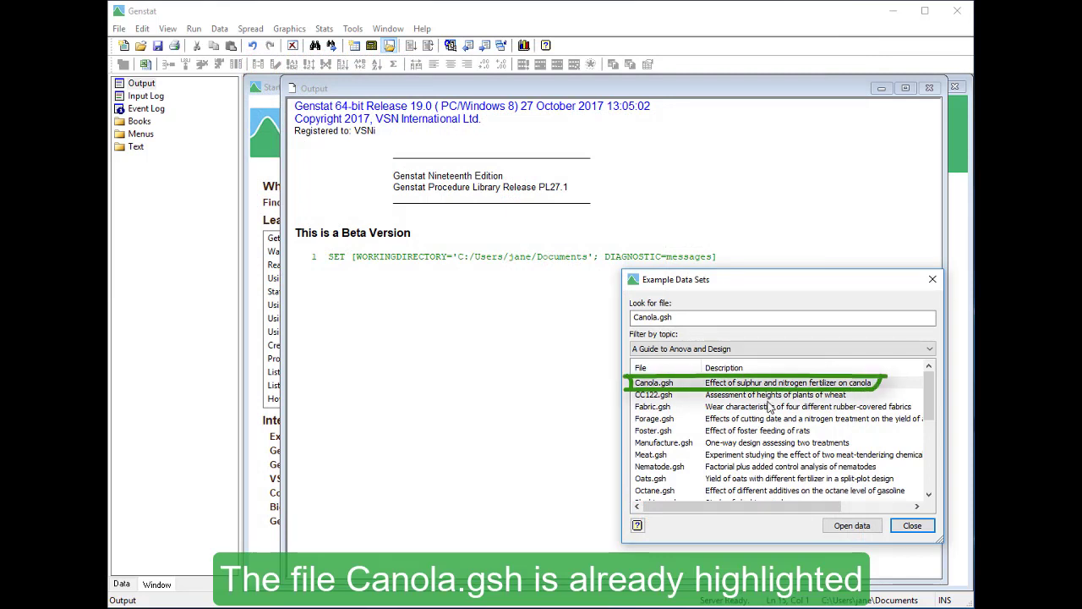
Step: Open the Canola.gsh example data set and start a general analysis of variance
left_click(852, 527)
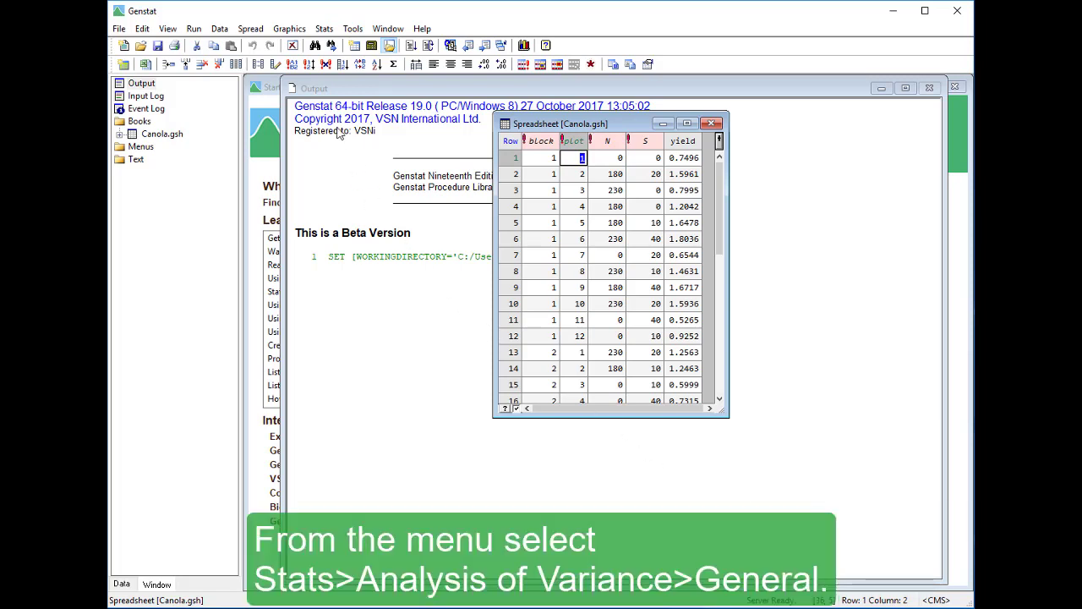
left_click(323, 30)
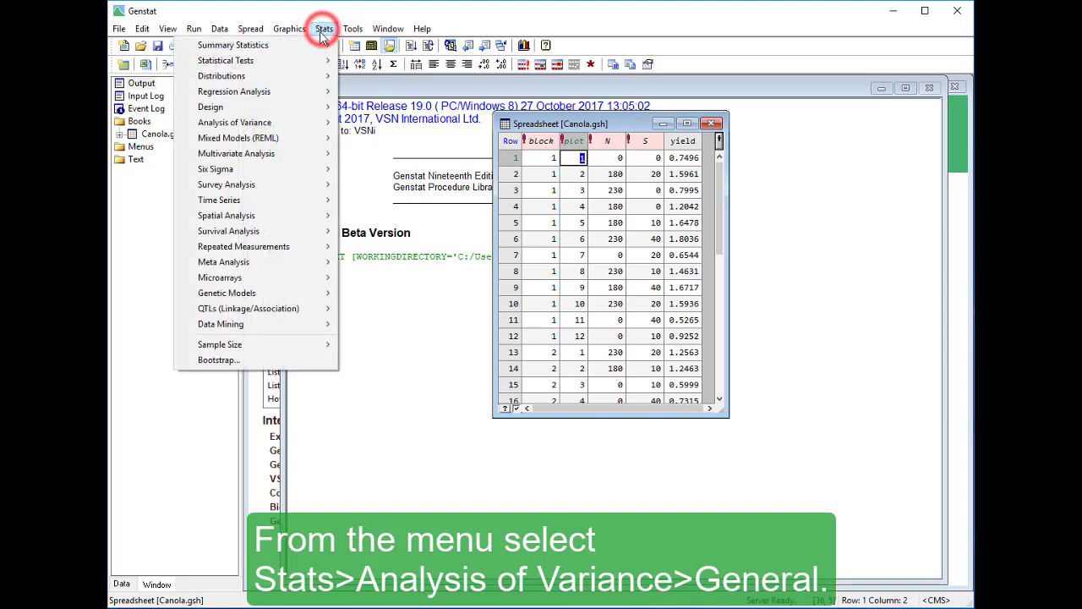
mouse_move(313, 124)
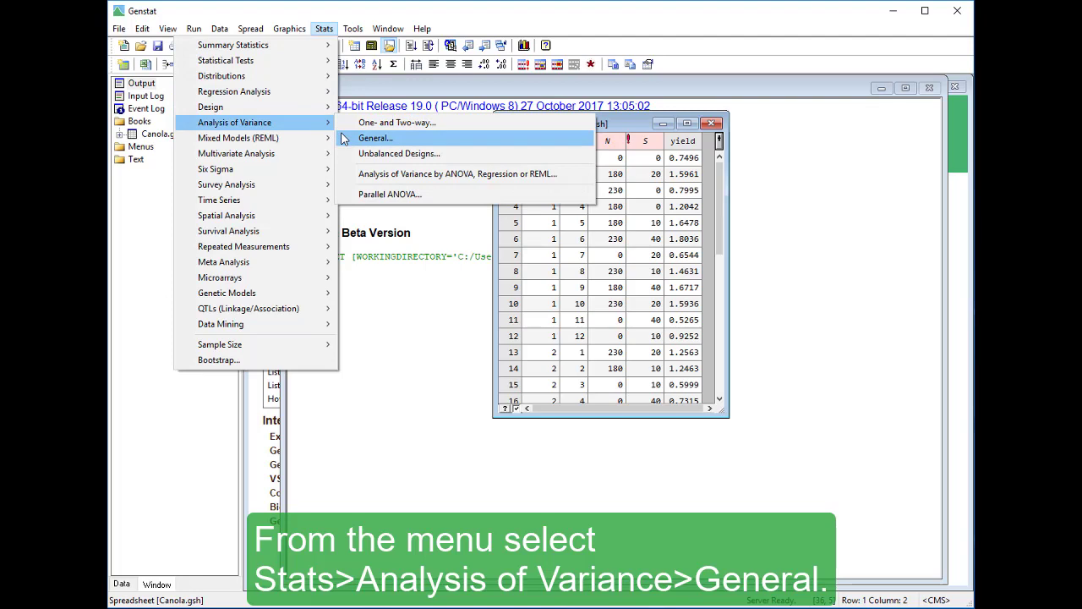
left_click(346, 138)
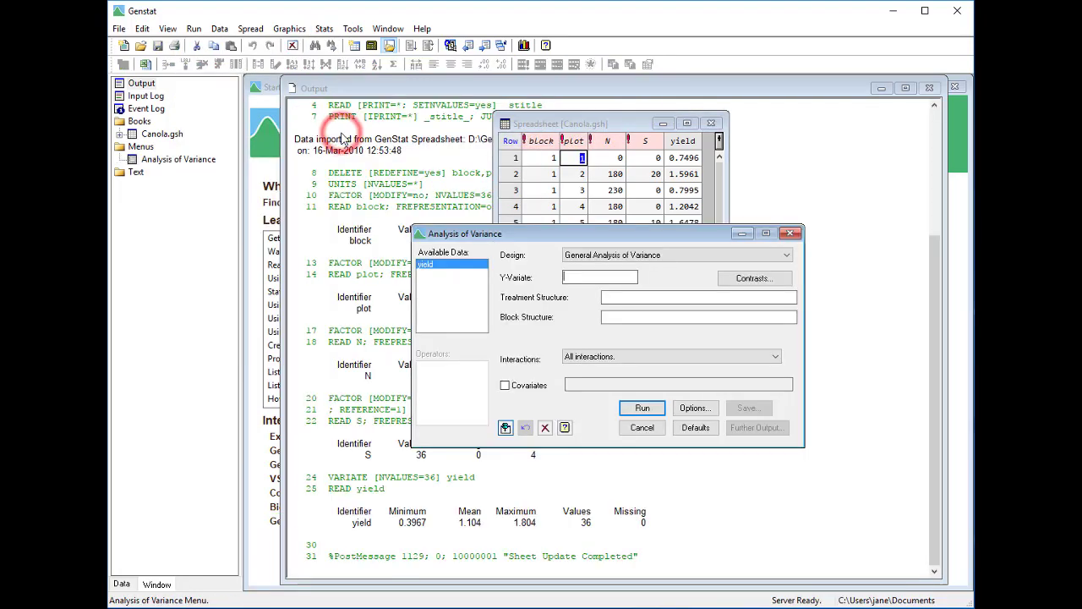
Step: Set the design to Two-way ANOVA (in Randomized Blocks), with yield as Y-variate, N and S as treatments 1 and 2, and block as blocks
left_click(702, 254)
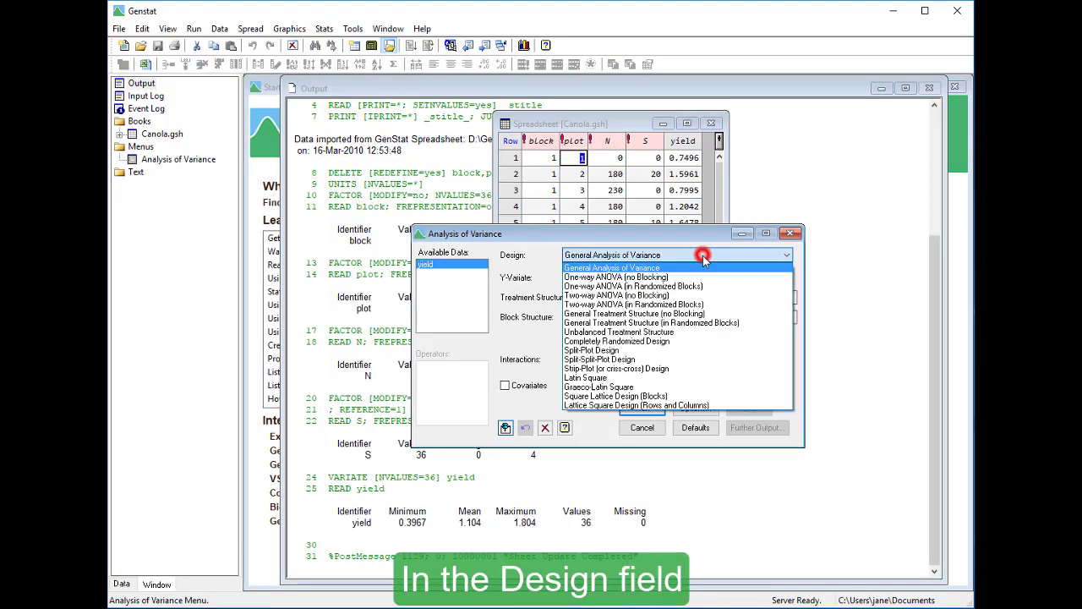
left_click(730, 308)
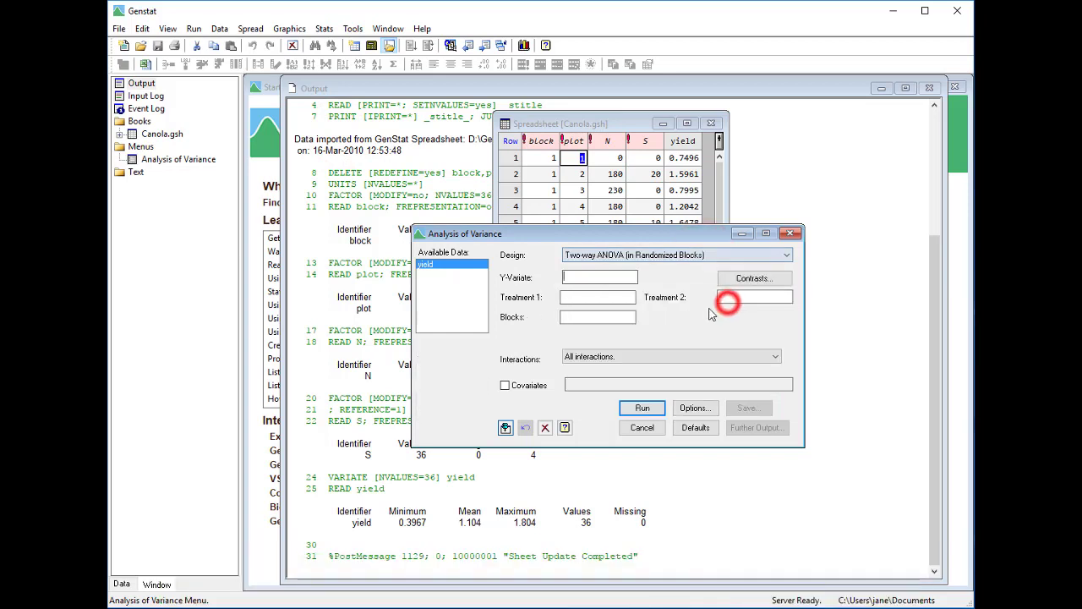
double_click(470, 264)
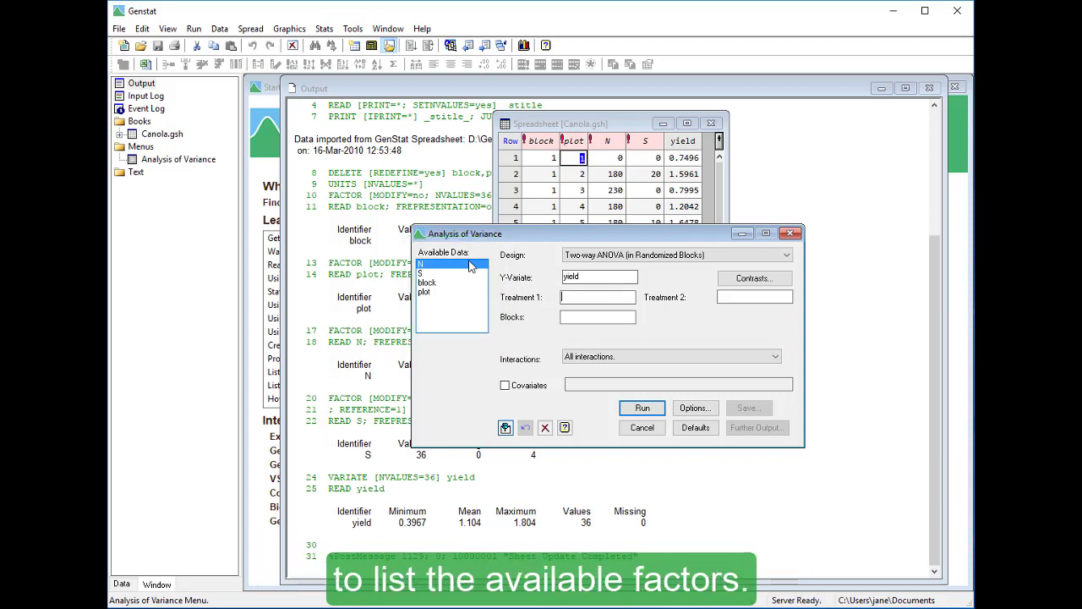
double_click(471, 267)
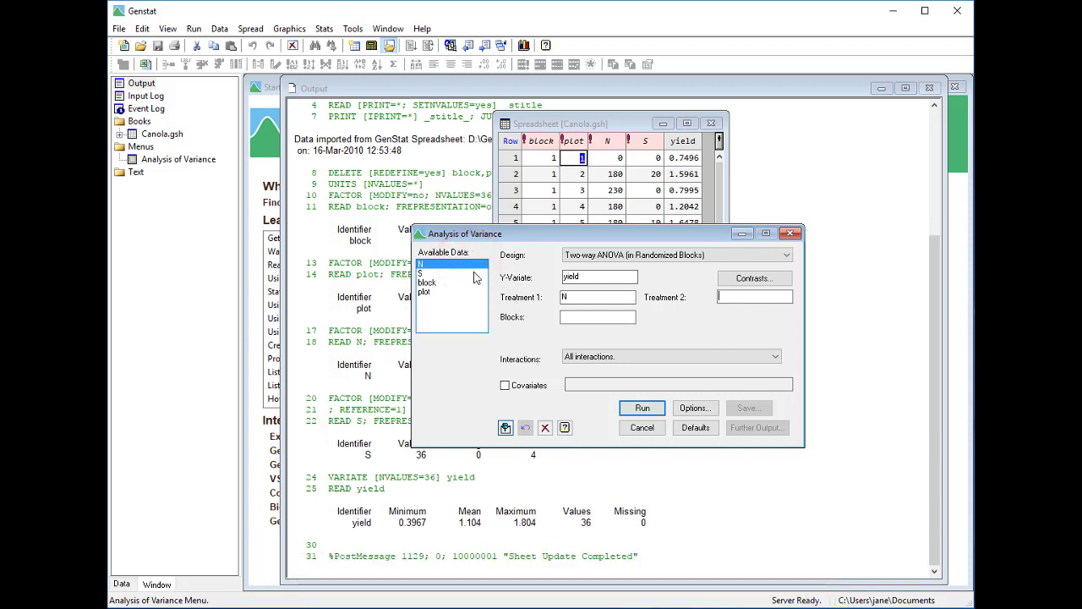
double_click(474, 273)
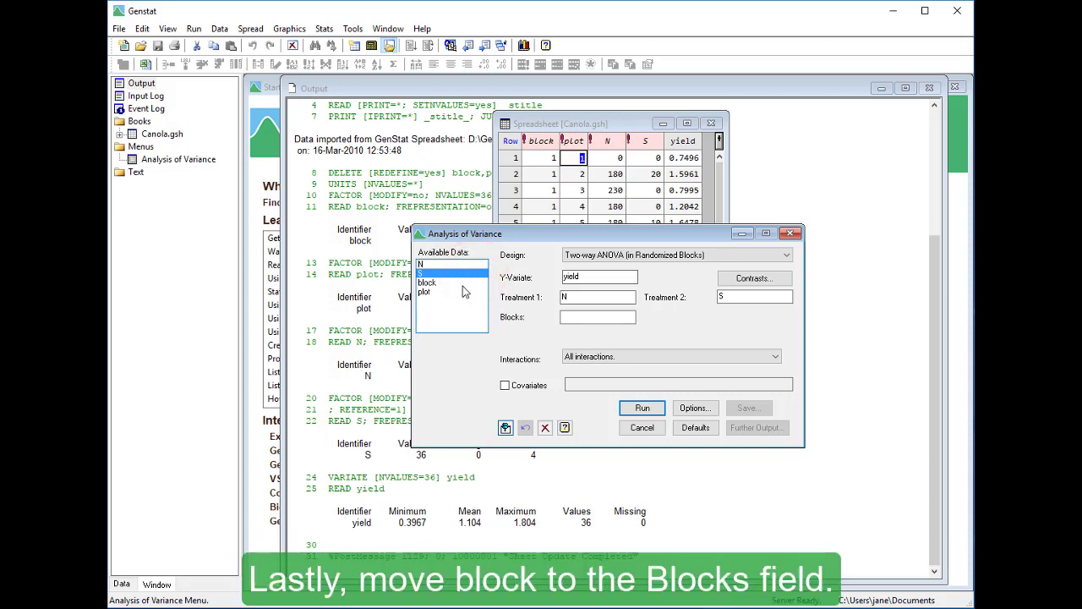
double_click(457, 282)
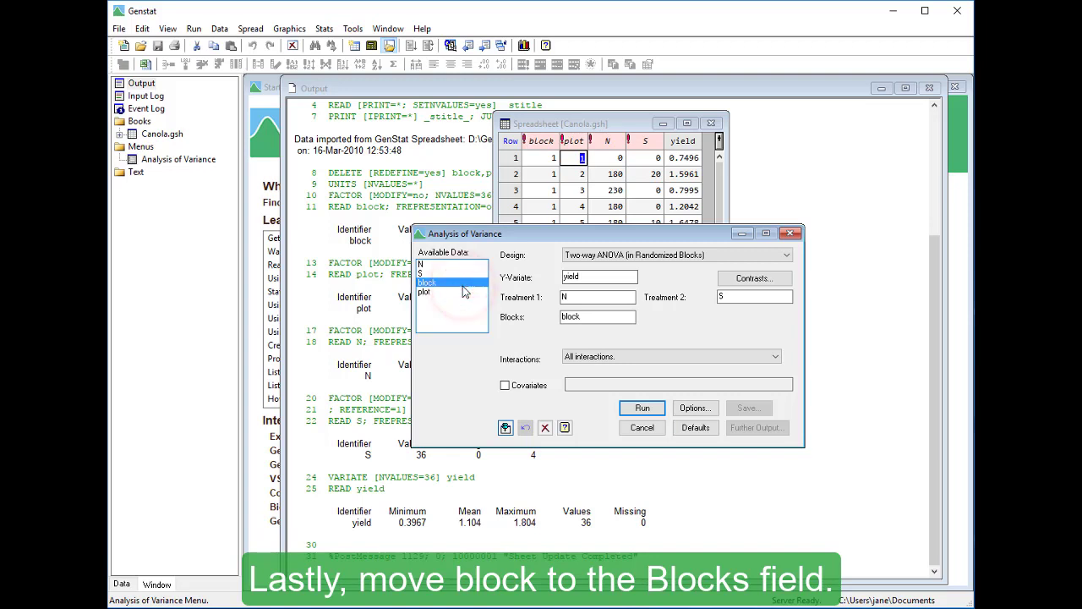
Step: Run the analysis and review the analysis of variance table, tables of means and standard errors of differences
left_click(634, 409)
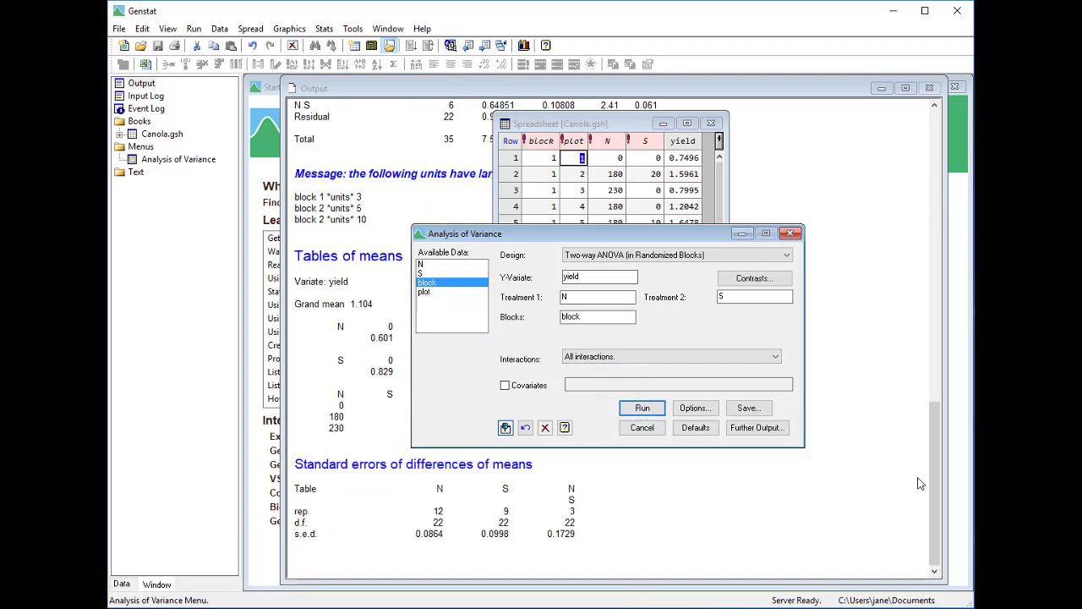
left_click_drag(939, 413, 935, 366)
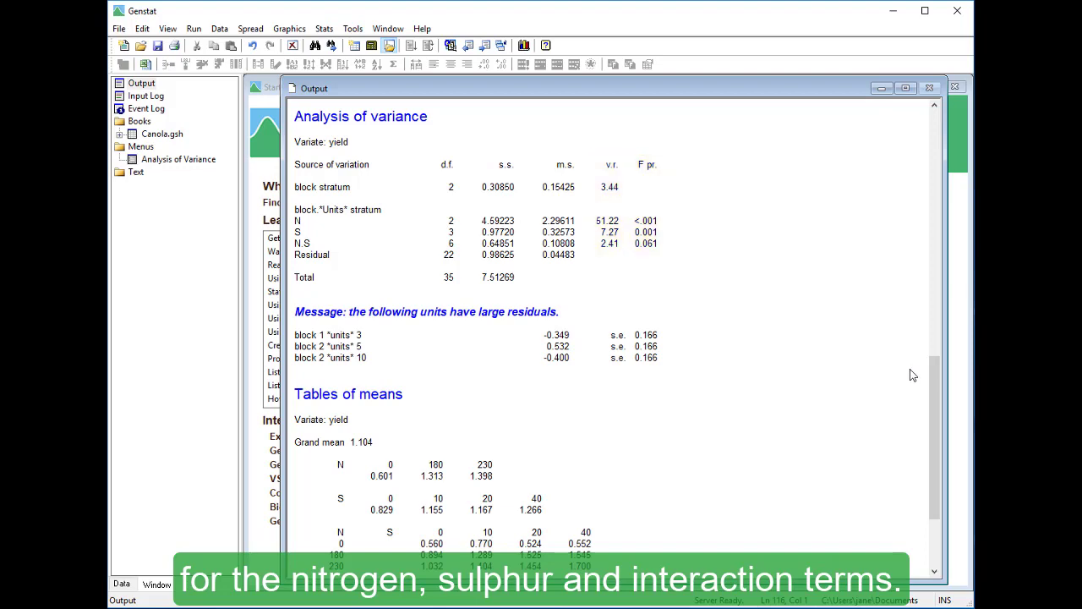
left_click_drag(934, 381, 937, 435)
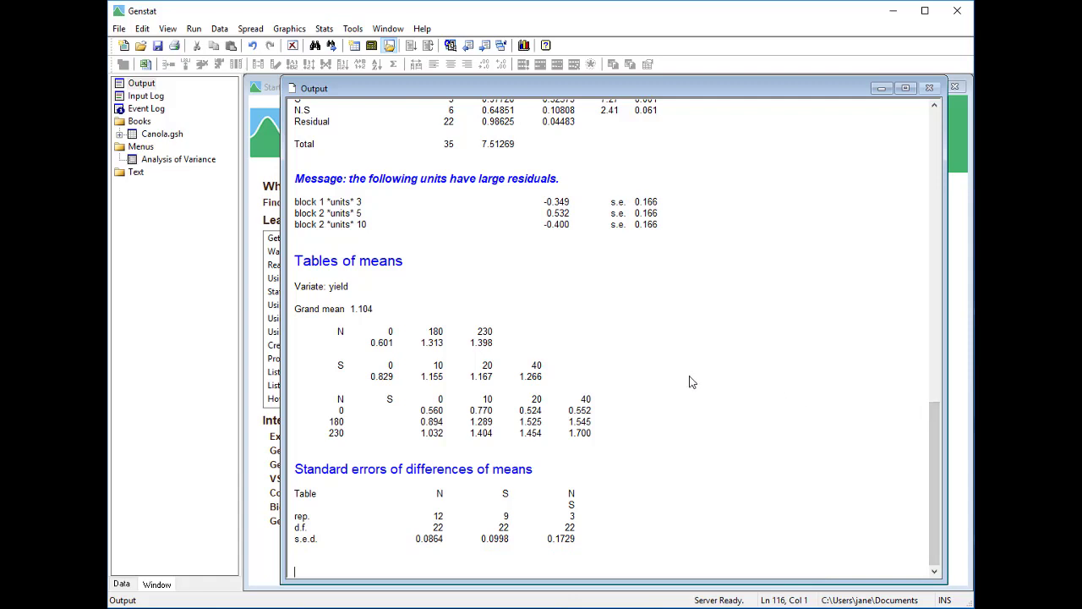
Step: Reopen the Analysis of Variance settings and define one Comparisons contrast for factor N, using the contrast matrix Cont
left_click(157, 584)
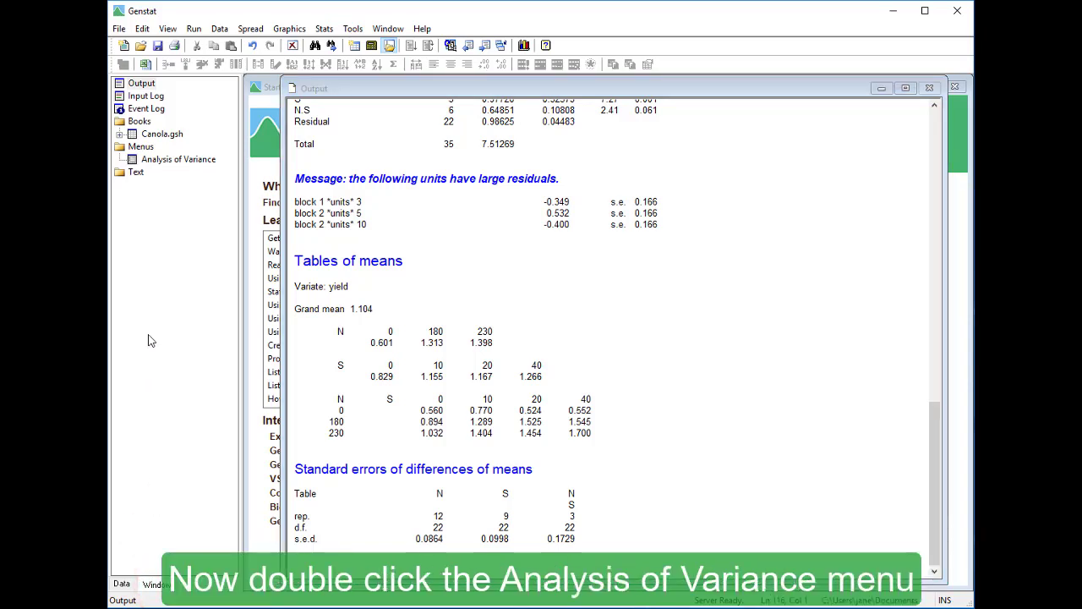
double_click(180, 163)
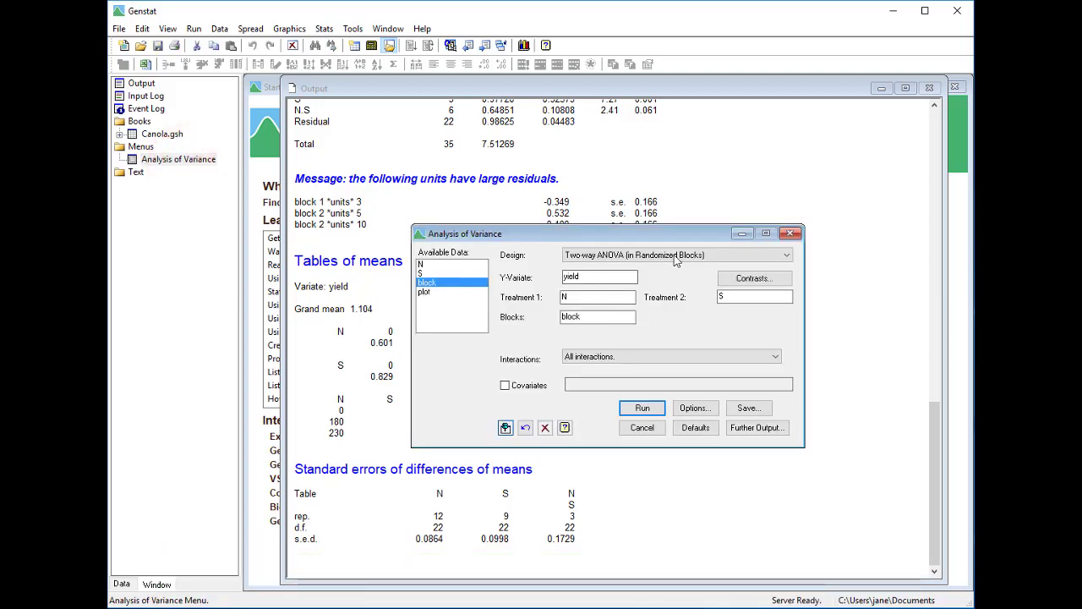
left_click(743, 280)
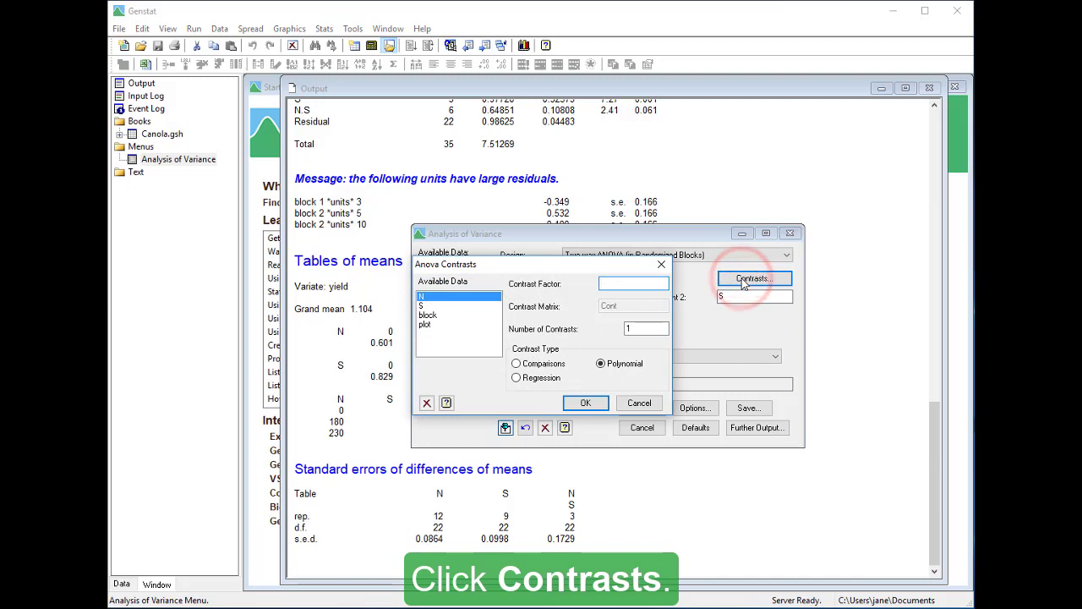
double_click(475, 299)
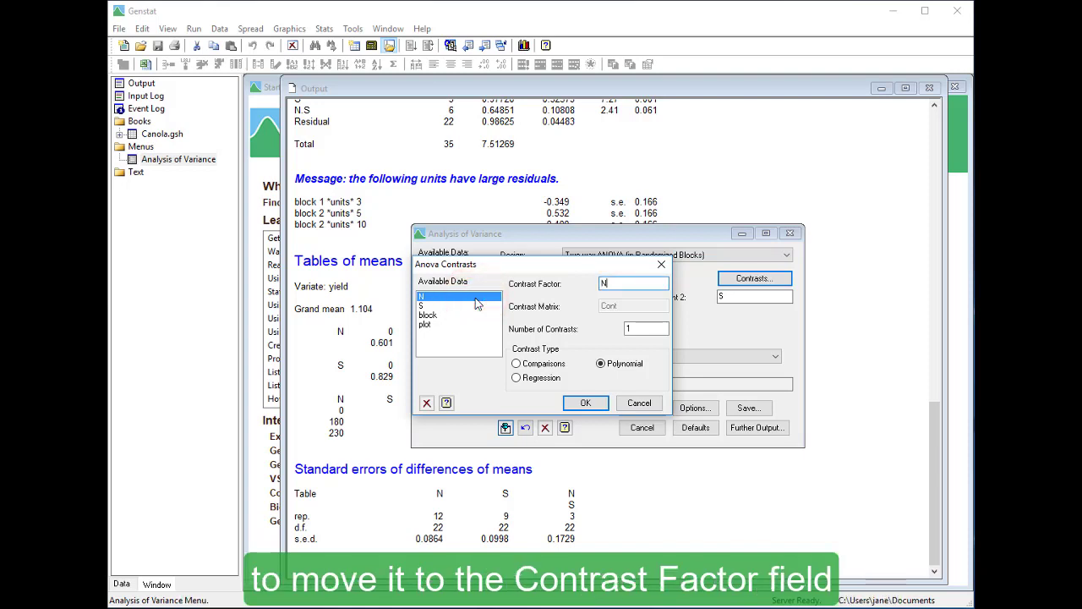
left_click(516, 364)
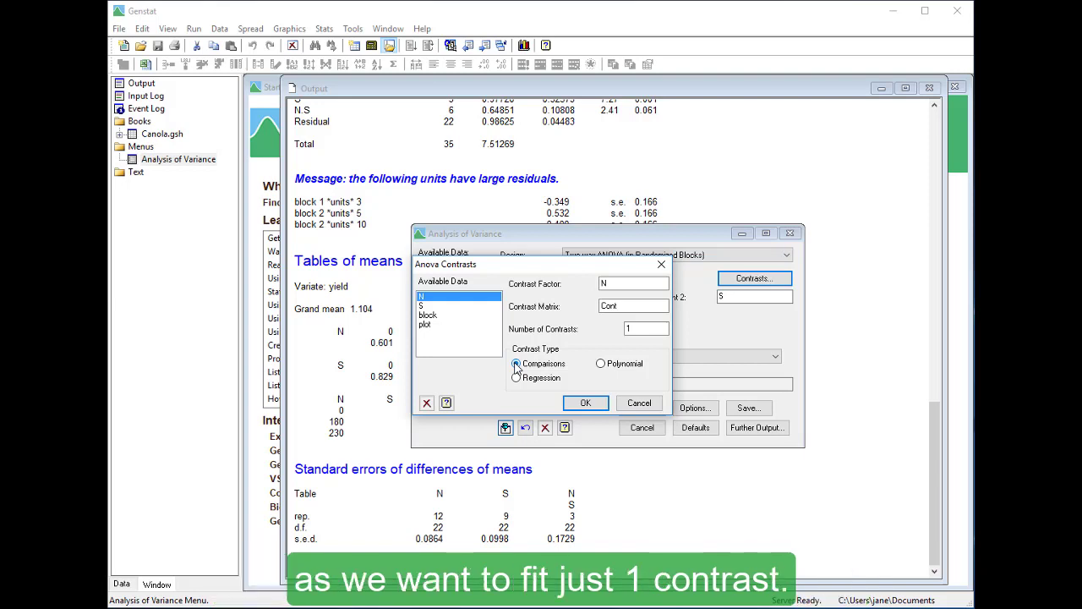
left_click(584, 402)
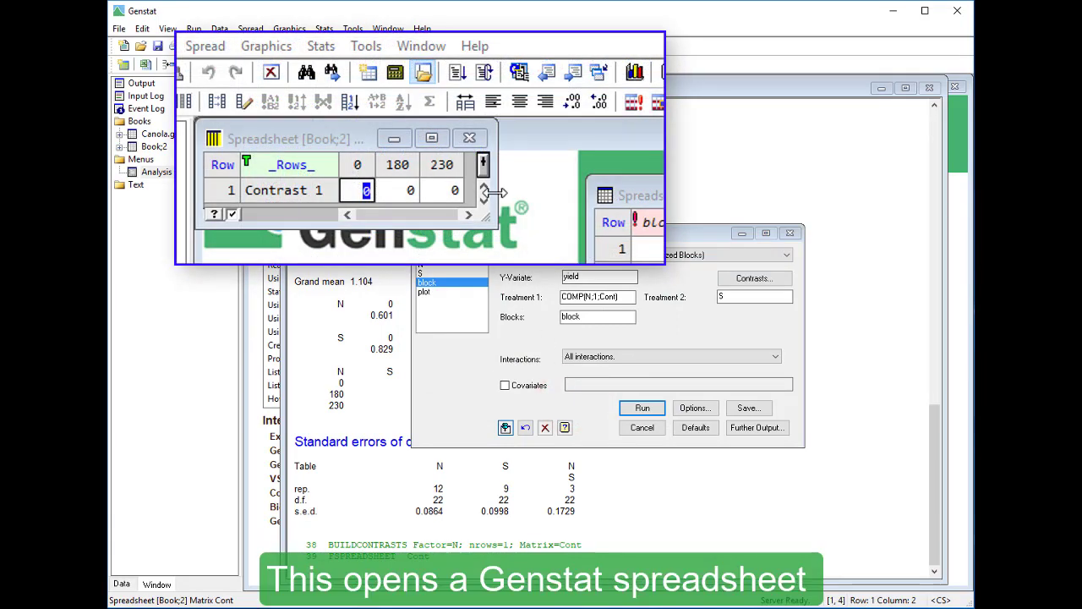
Step: Widen the contrast matrix spreadsheet and enter coefficients -1, 0.5 and 0.5 for nitrogen levels 0, 180 and 230
left_click_drag(495, 192, 662, 192)
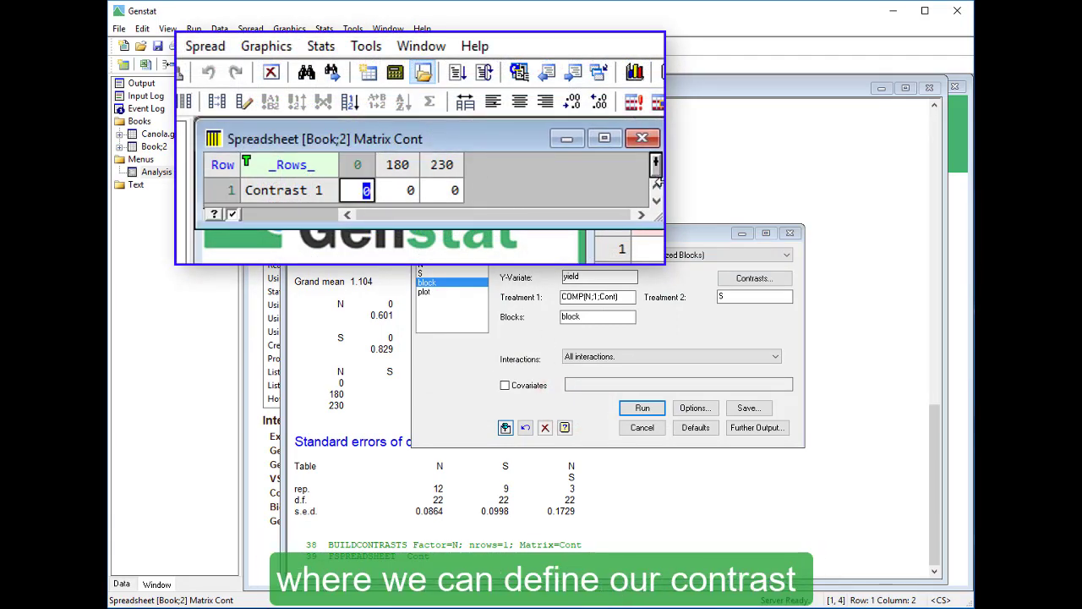
type("-1")
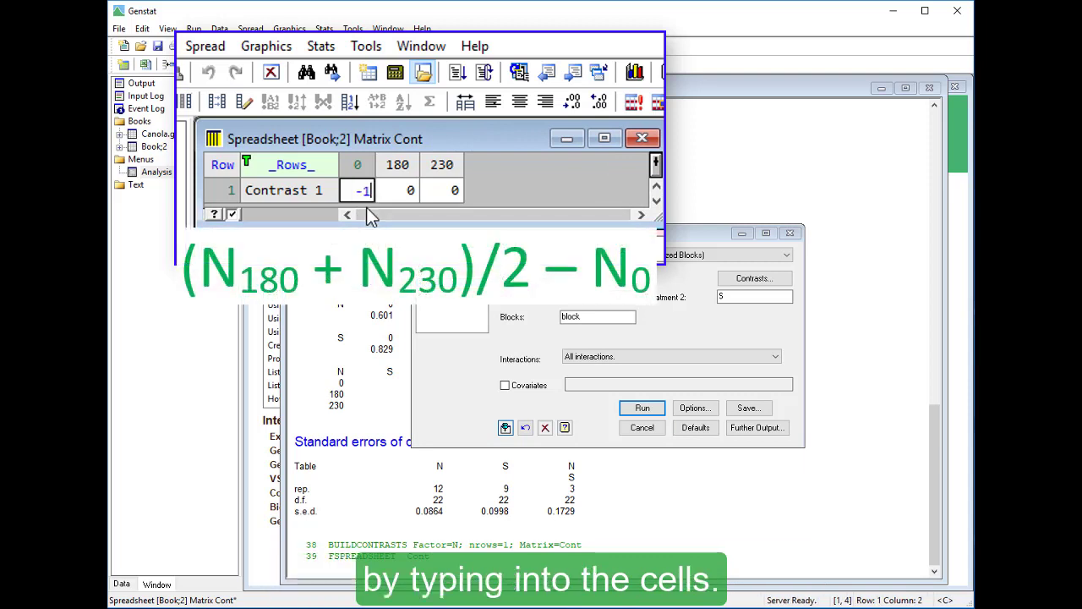
key("Tab")
type(".5")
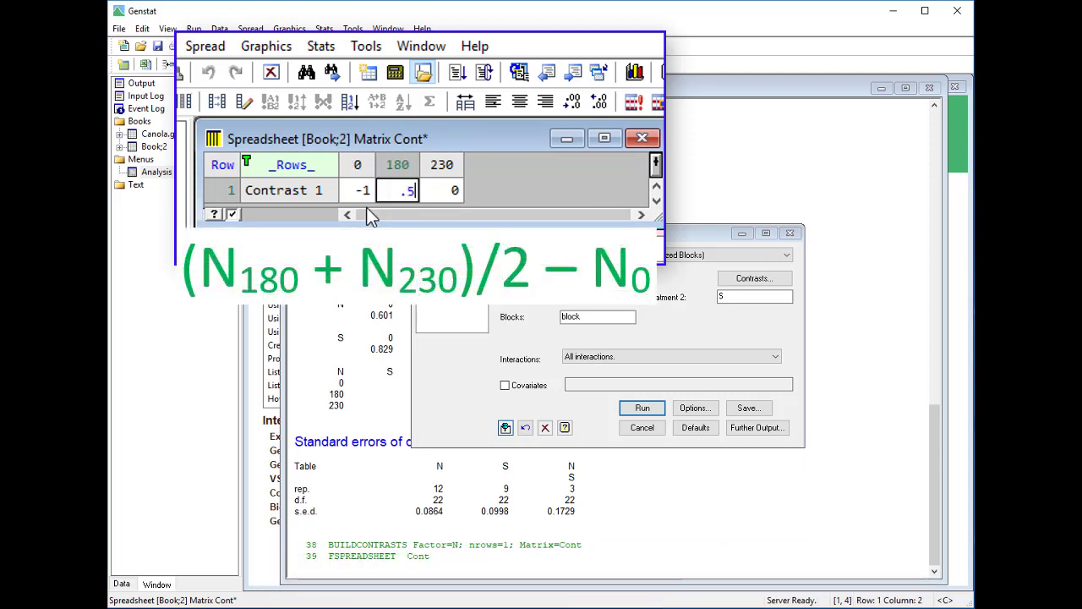
key("Tab")
type(".5")
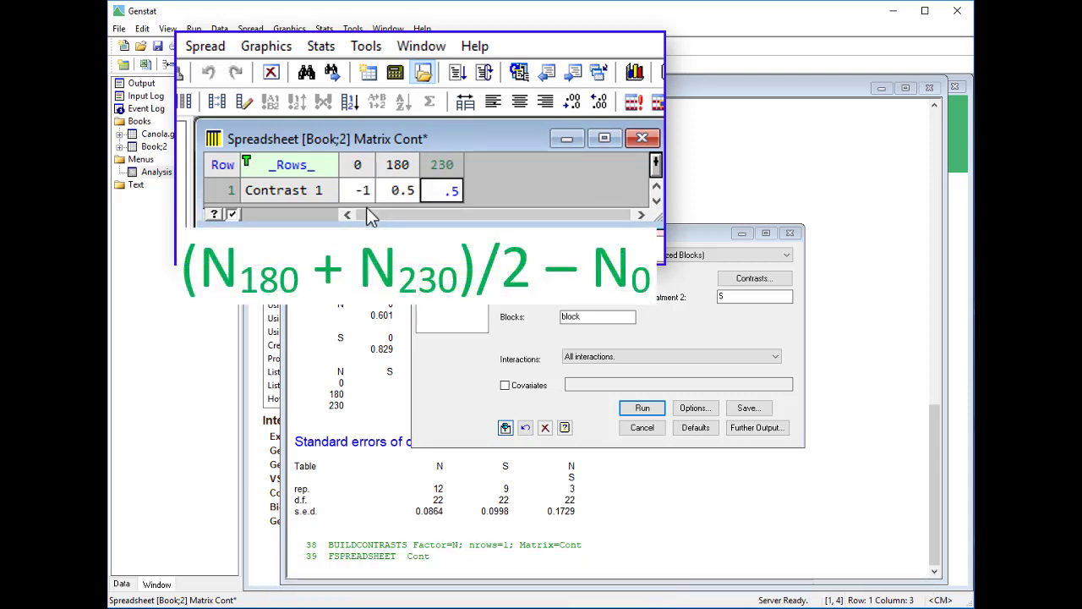
key("Return")
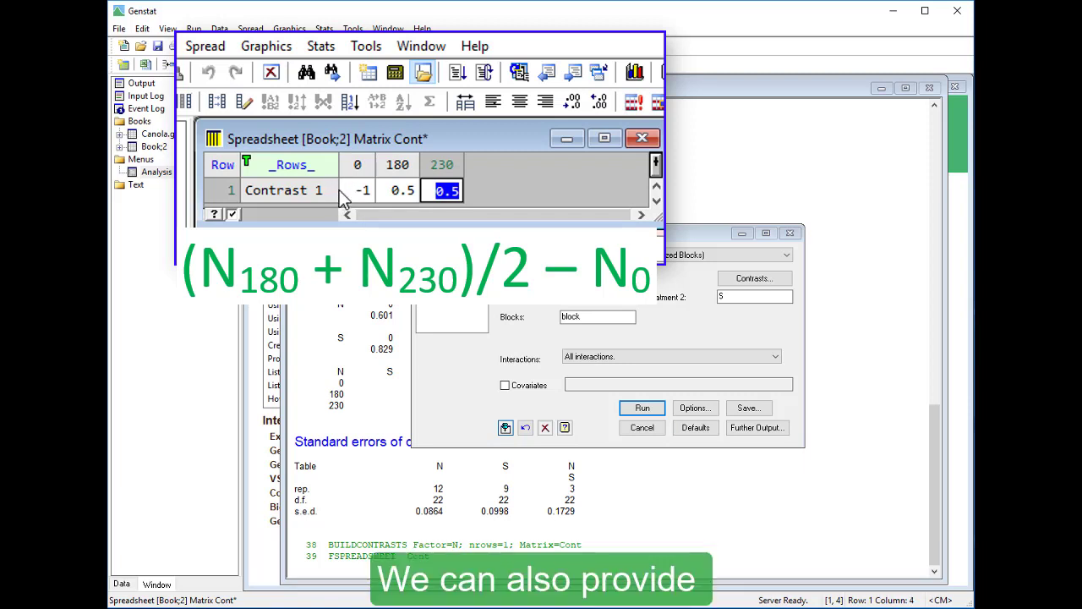
Step: Widen the row label column of the contrast matrix and label the contrast "0 versus 180 and 230"
left_click_drag(337, 168, 476, 203)
left_click(374, 190)
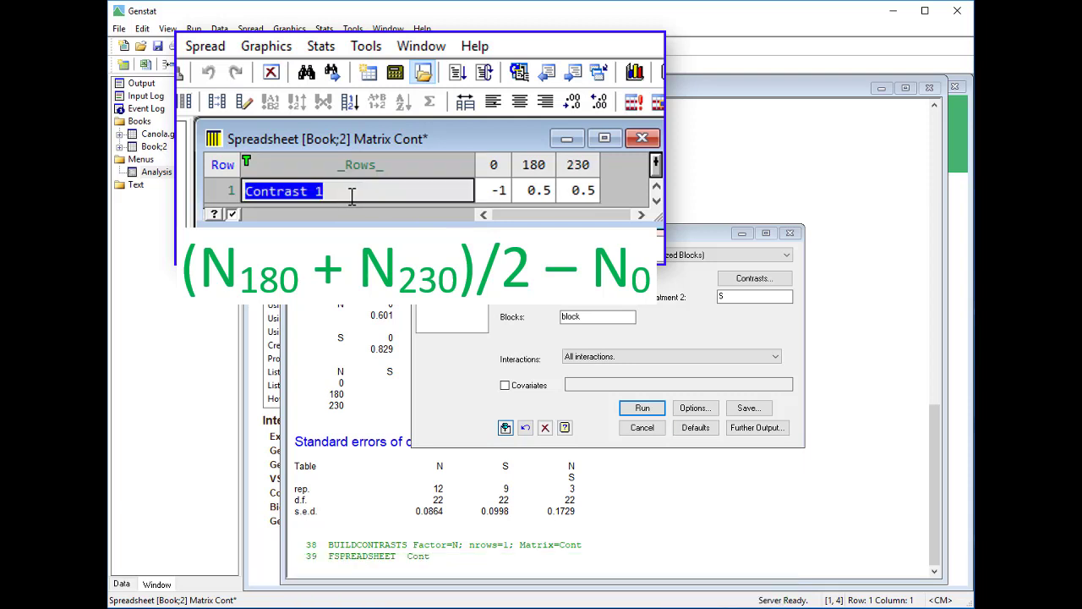
type("0 versus ")
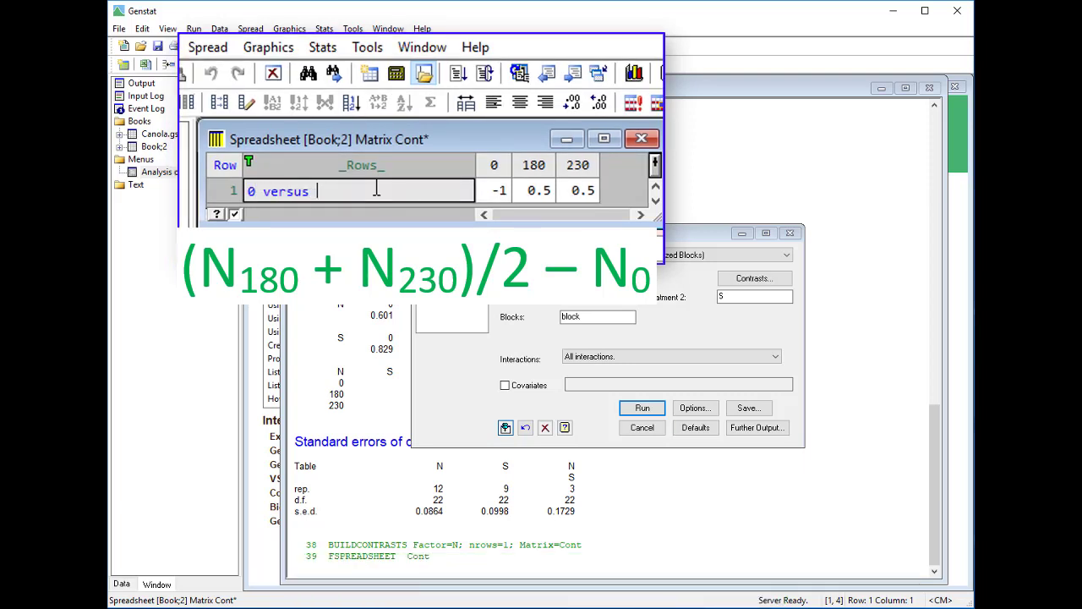
type("180 and 230")
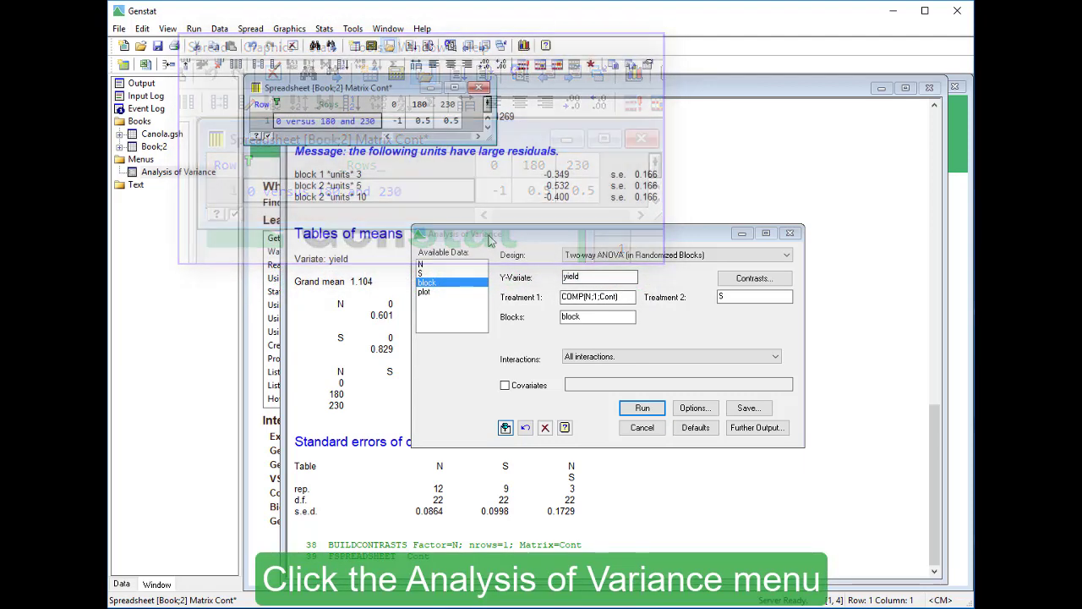
Step: Return to the Analysis of Variance settings and set the output options to display Contrasts but not Information or Means, keeping AOV Table and F-probabilities
left_click(489, 237)
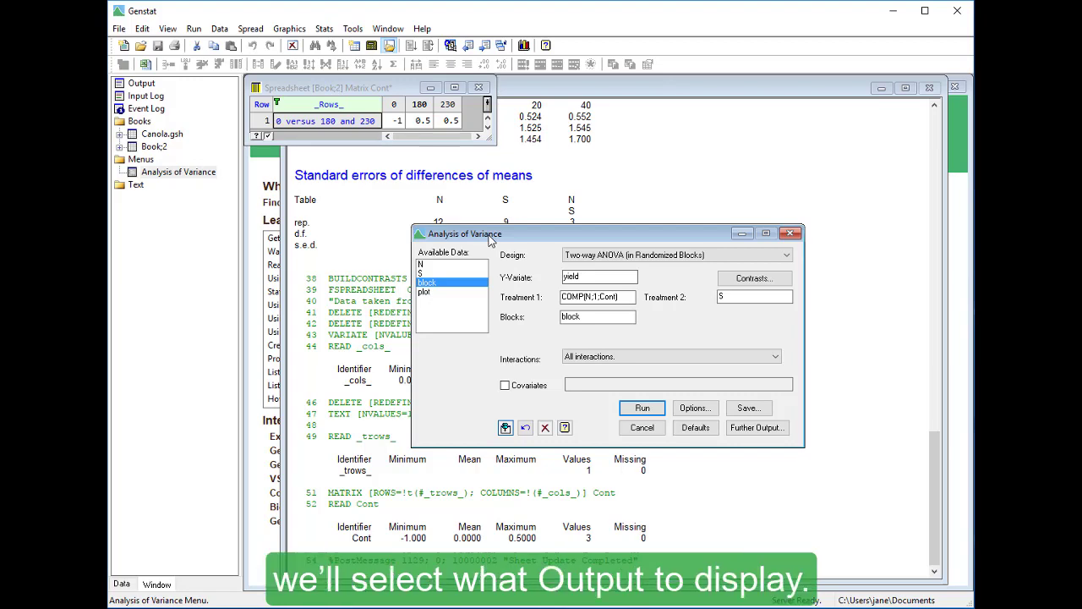
left_click(695, 409)
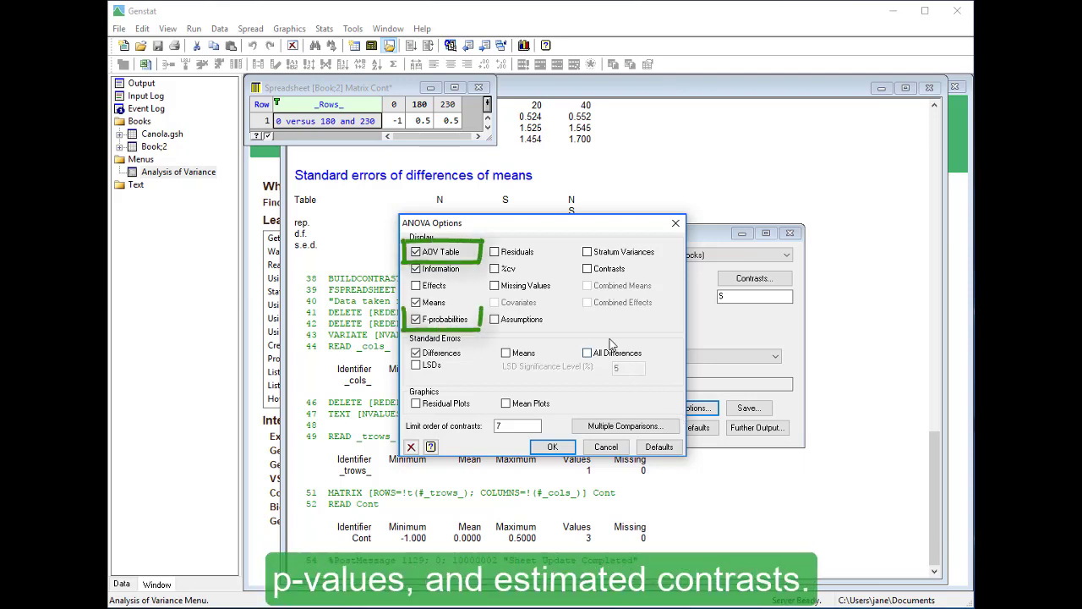
left_click(587, 269)
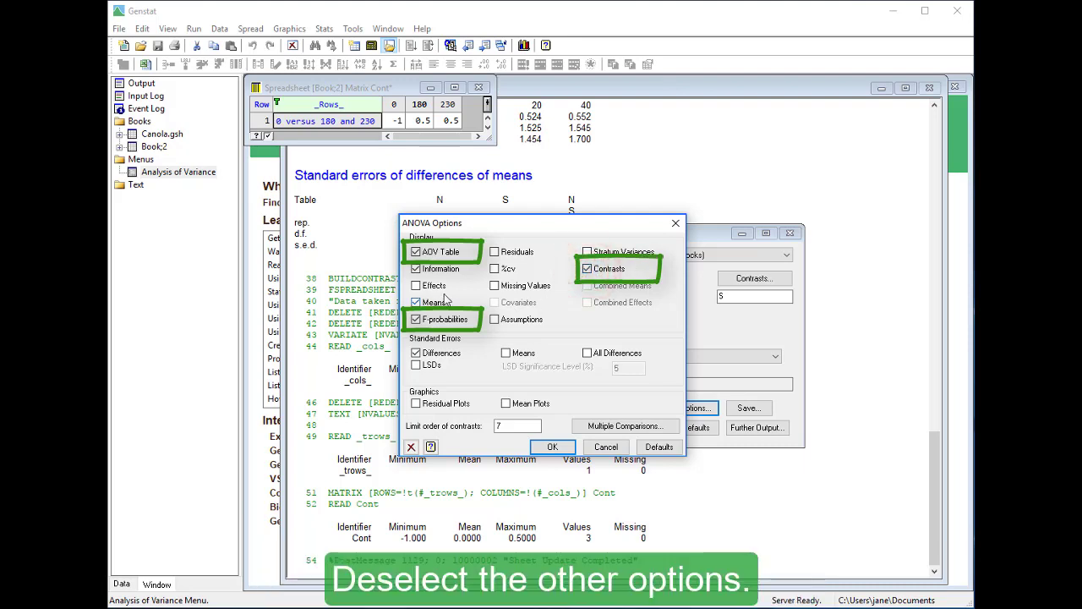
left_click(415, 269)
left_click(416, 302)
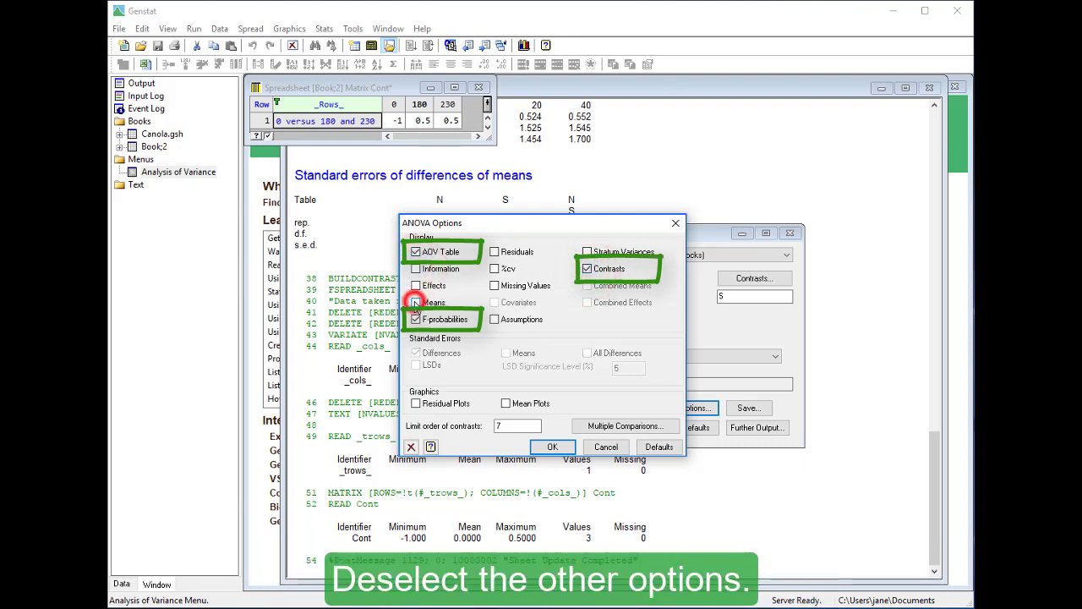
left_click(549, 447)
Step: Run the two-way analysis with the nitrogen contrast and review the new analysis of variance table in the output
left_click(632, 409)
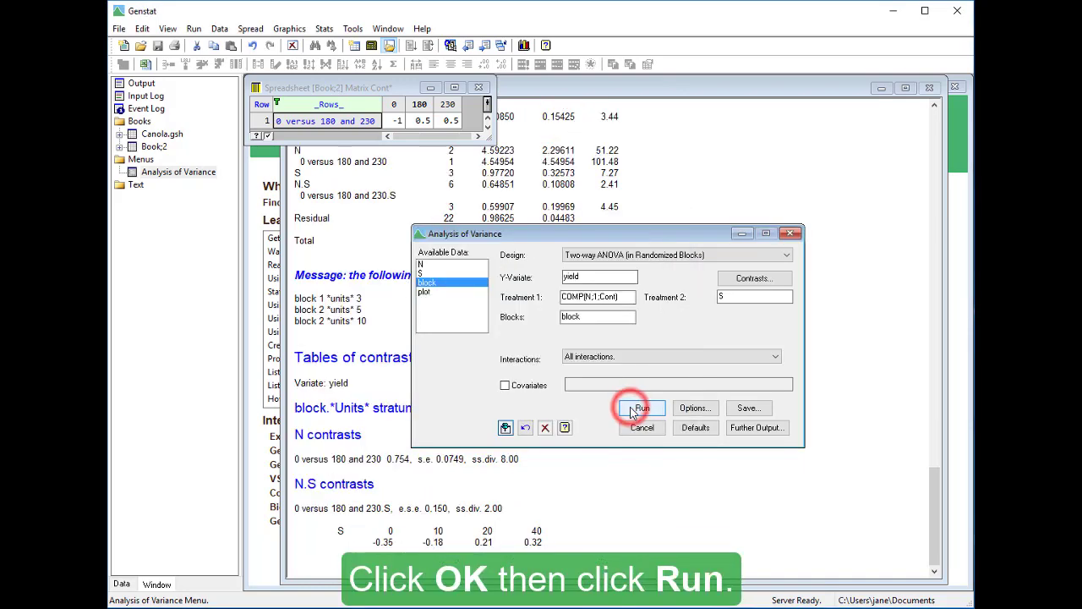
left_click(934, 501)
left_click_drag(934, 501, 934, 494)
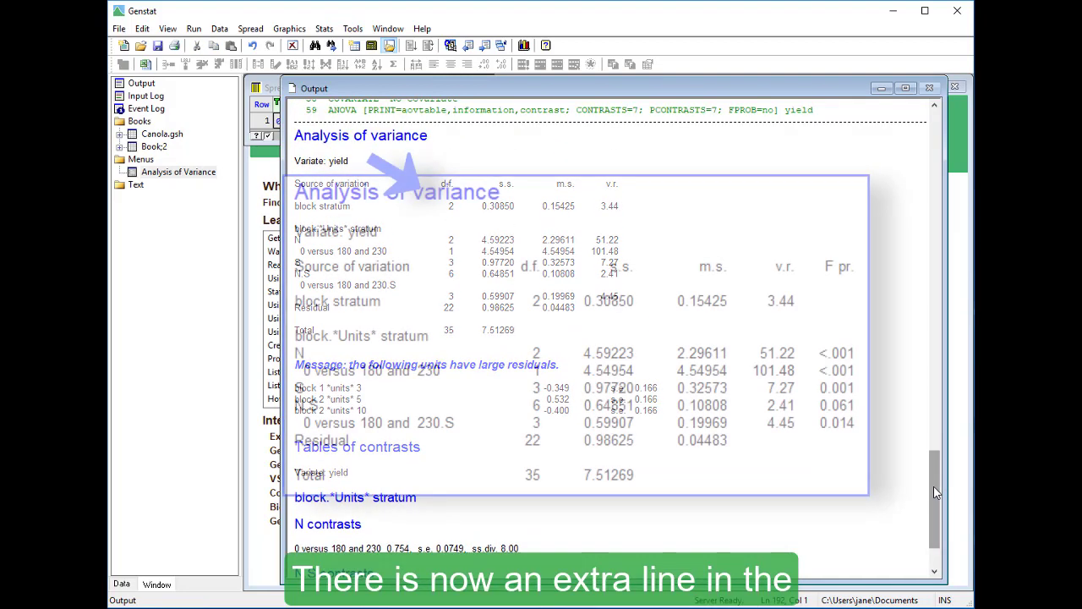